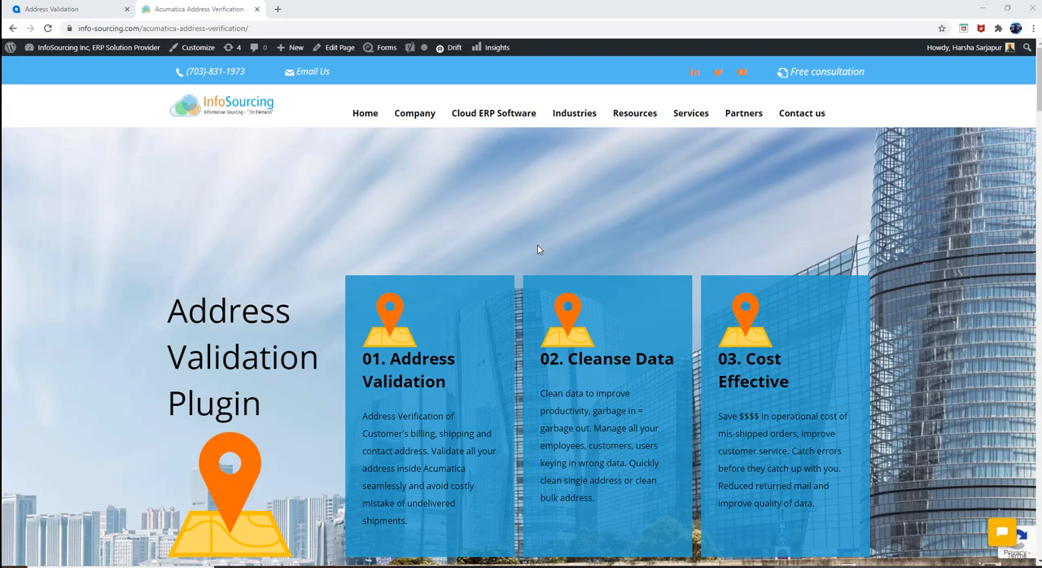
Step: Read through the Address Validation plugin page, covering its benefiting businesses, cloud service, pricing, benefits, features and comparison sections
{"action": "scroll", "coordinate": [537, 249], "scroll_direction": "down", "scroll_amount": 7}
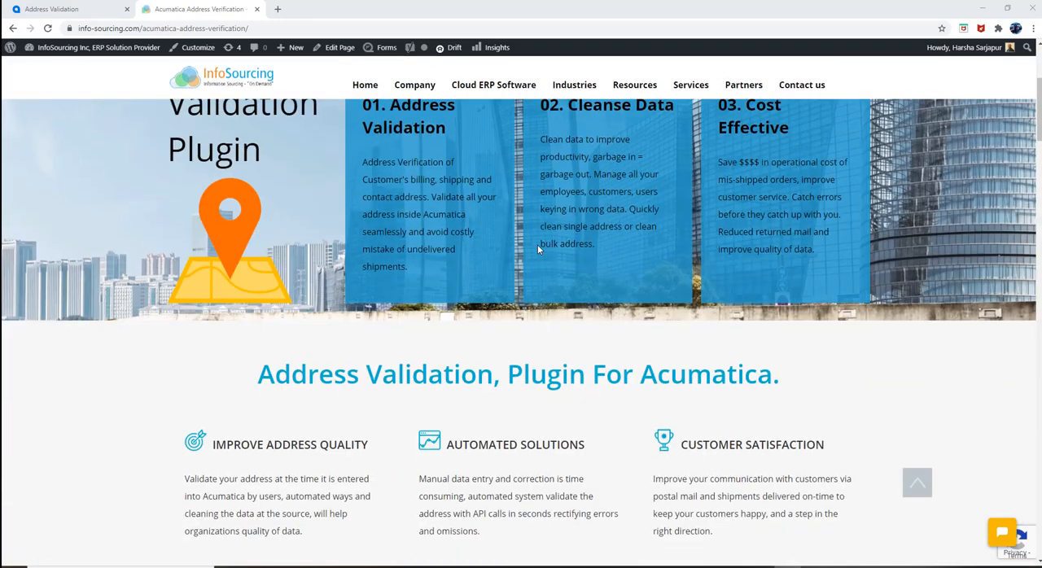
{"action": "scroll", "coordinate": [537, 249], "scroll_direction": "down", "scroll_amount": 5}
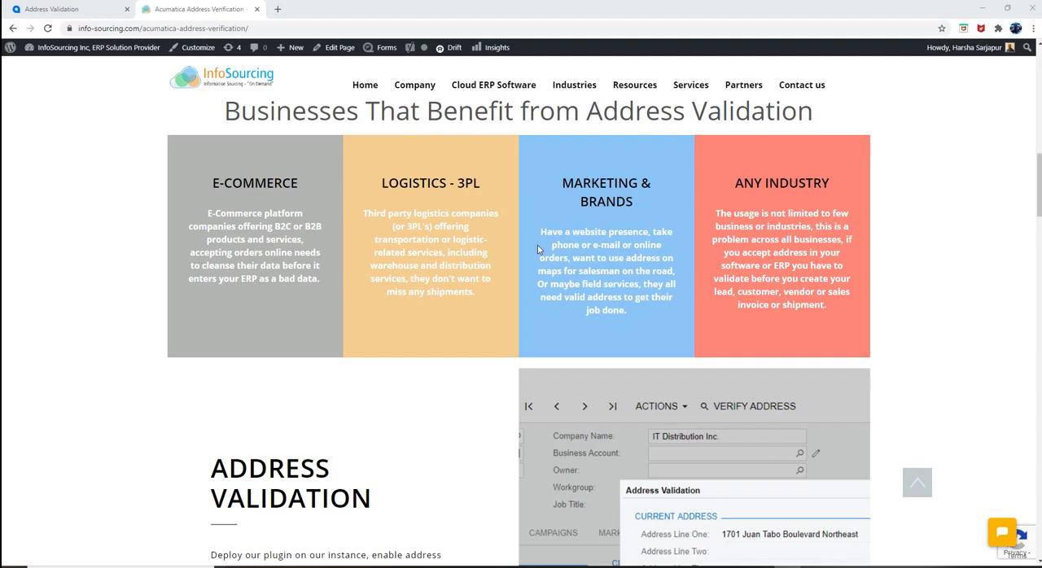
{"action": "scroll", "coordinate": [537, 249], "scroll_direction": "down", "scroll_amount": 7}
{"action": "scroll", "coordinate": [537, 249], "scroll_direction": "up", "scroll_amount": 1}
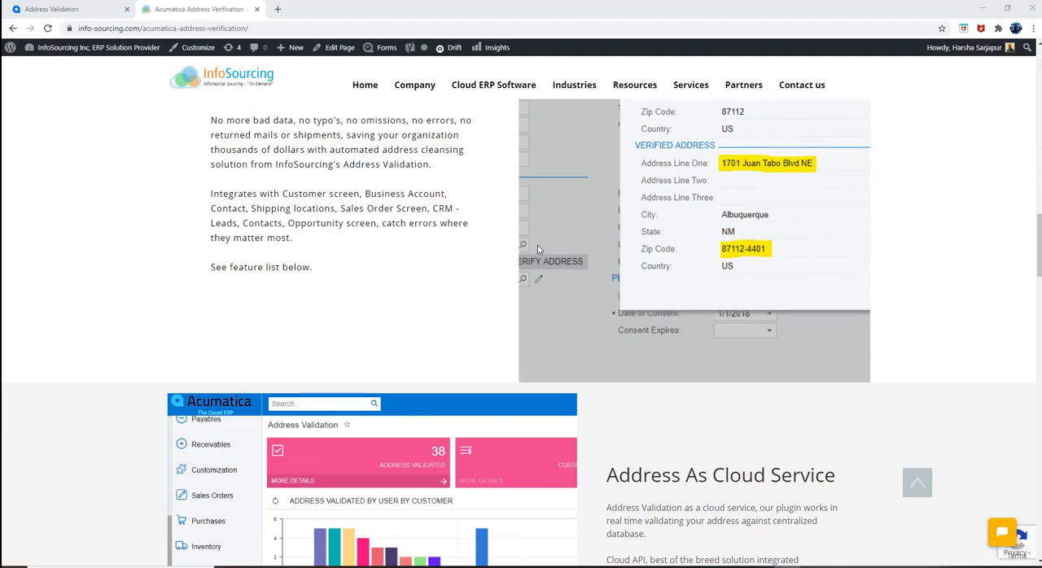
{"action": "scroll", "coordinate": [537, 249], "scroll_direction": "down", "scroll_amount": 3}
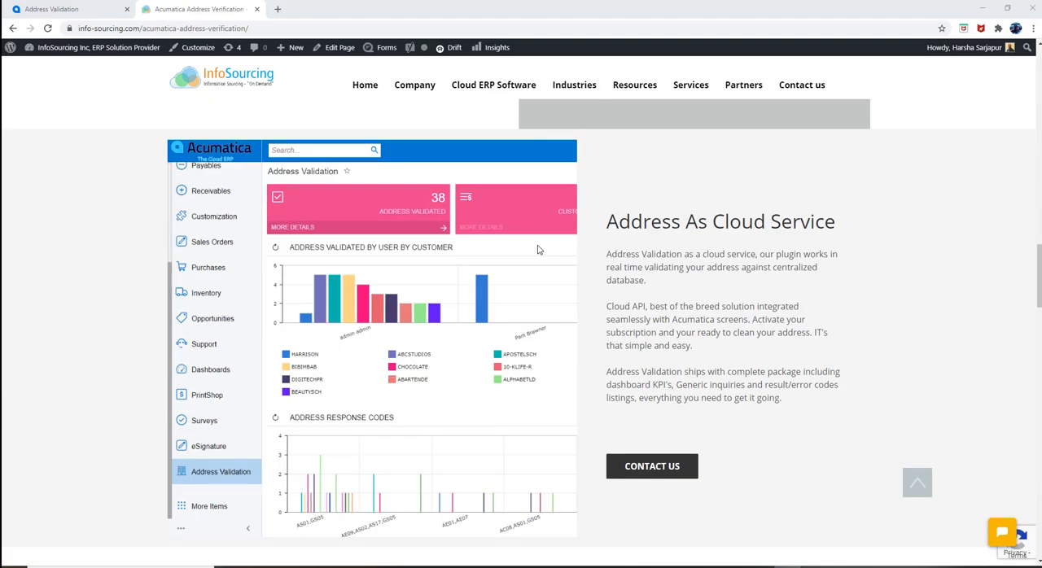
{"action": "scroll", "coordinate": [604, 247], "scroll_direction": "down", "scroll_amount": 2}
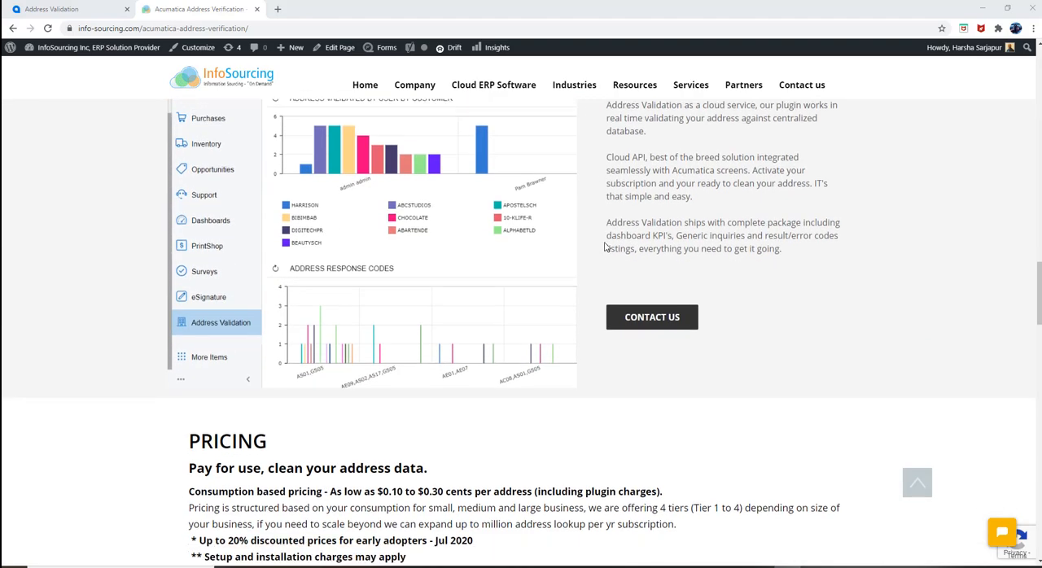
{"action": "scroll", "coordinate": [605, 247], "scroll_direction": "down", "scroll_amount": 8}
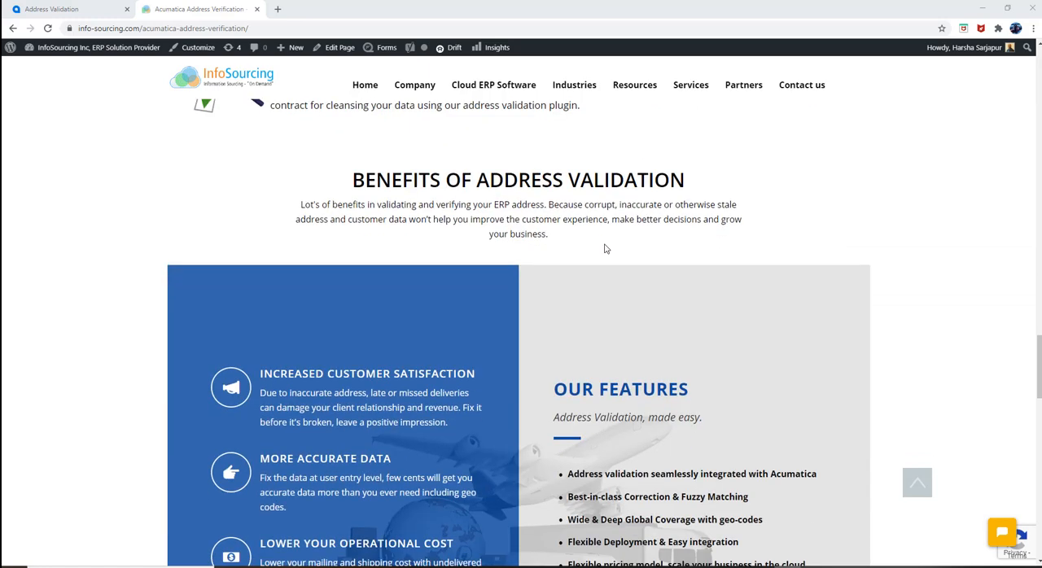
{"action": "scroll", "coordinate": [605, 249], "scroll_direction": "down", "scroll_amount": 2}
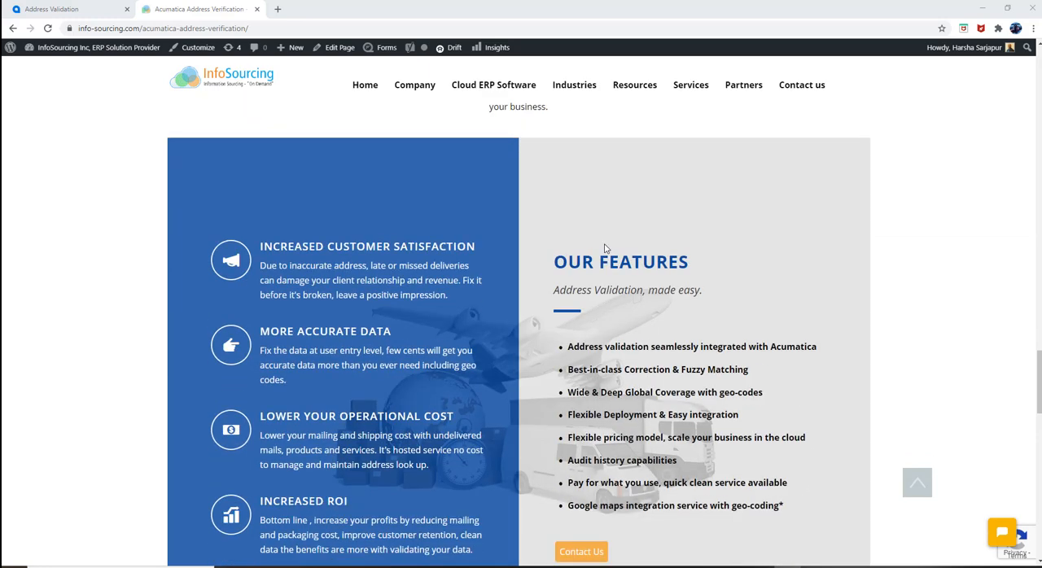
{"action": "scroll", "coordinate": [604, 249], "scroll_direction": "down", "scroll_amount": 2}
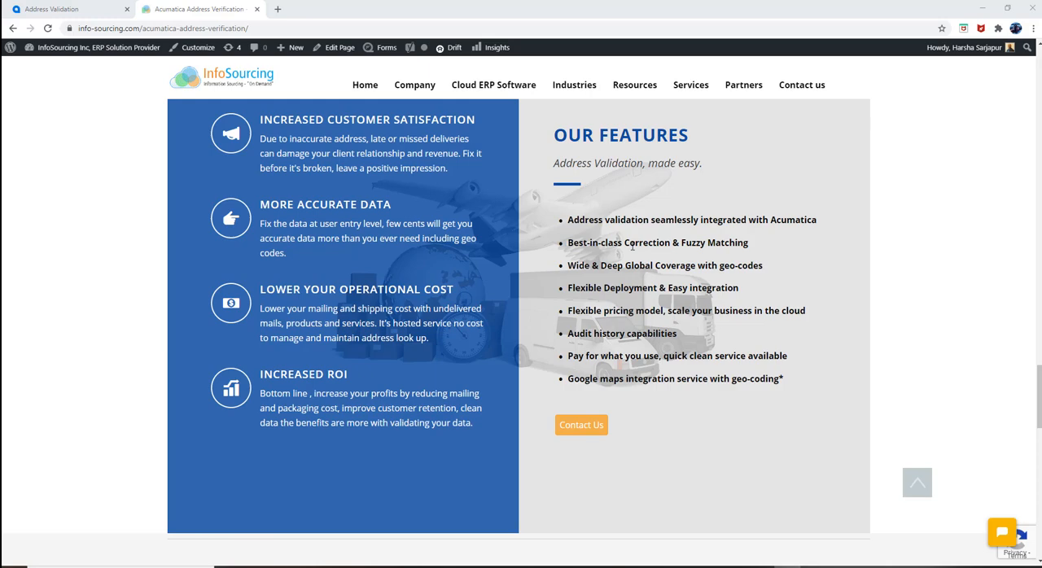
{"action": "scroll", "coordinate": [958, 225], "scroll_direction": "down", "scroll_amount": 2}
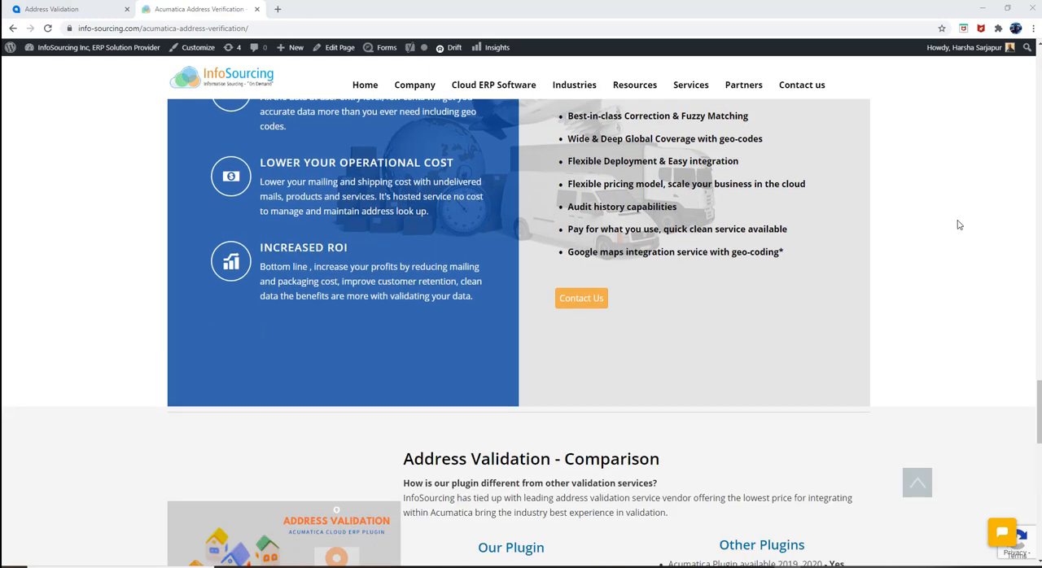
{"action": "scroll", "coordinate": [958, 224], "scroll_direction": "down", "scroll_amount": 2}
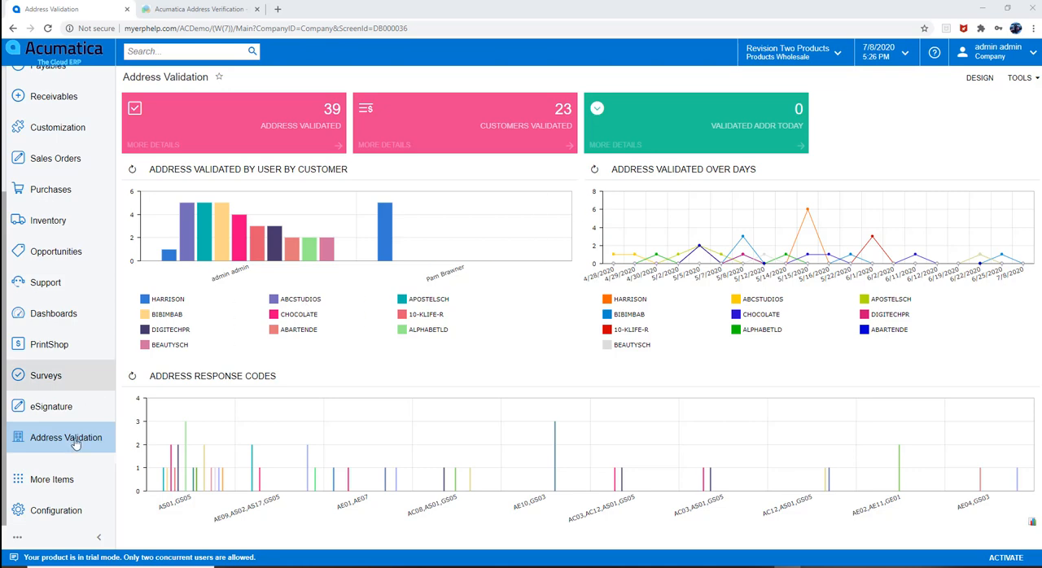
{"action": "left_click", "coordinate": [65, 481]}
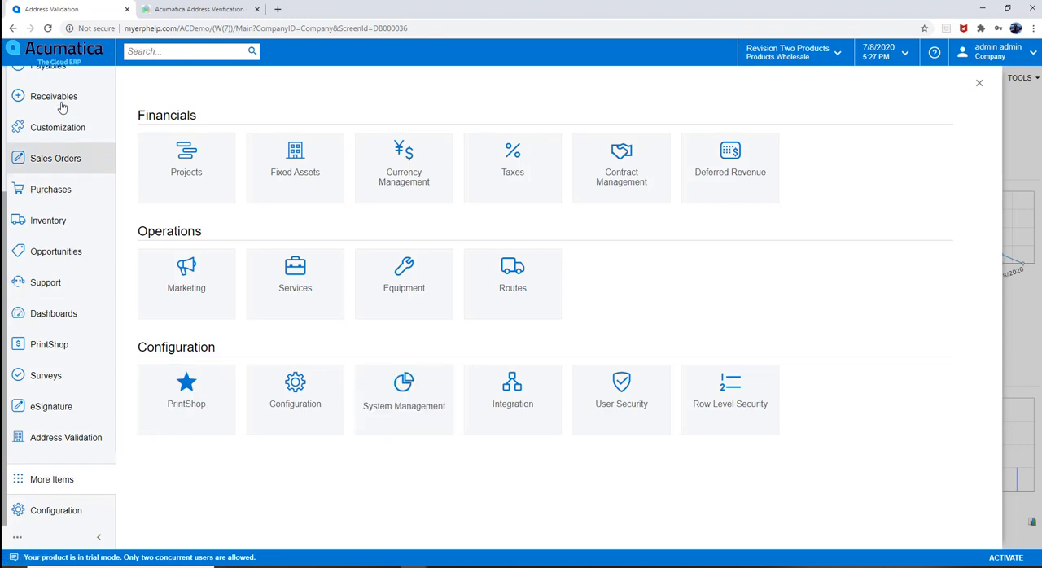
{"action": "left_click", "coordinate": [58, 128]}
{"action": "left_click", "coordinate": [186, 135]}
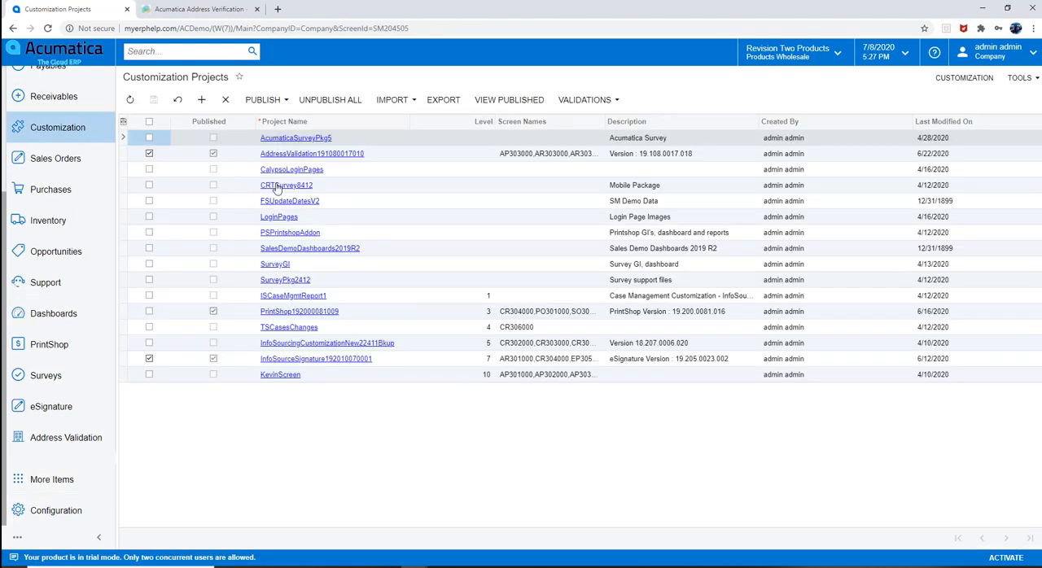
{"action": "left_click", "coordinate": [367, 155]}
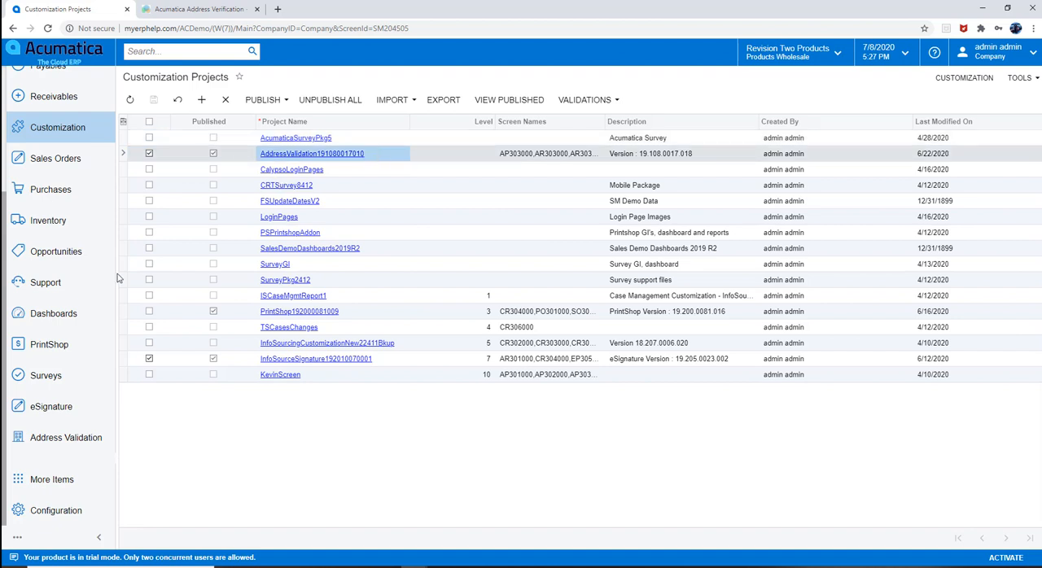
Step: Open Address Validation Setup, validate the plugin's license key and dismiss the result
{"action": "left_click", "coordinate": [67, 441]}
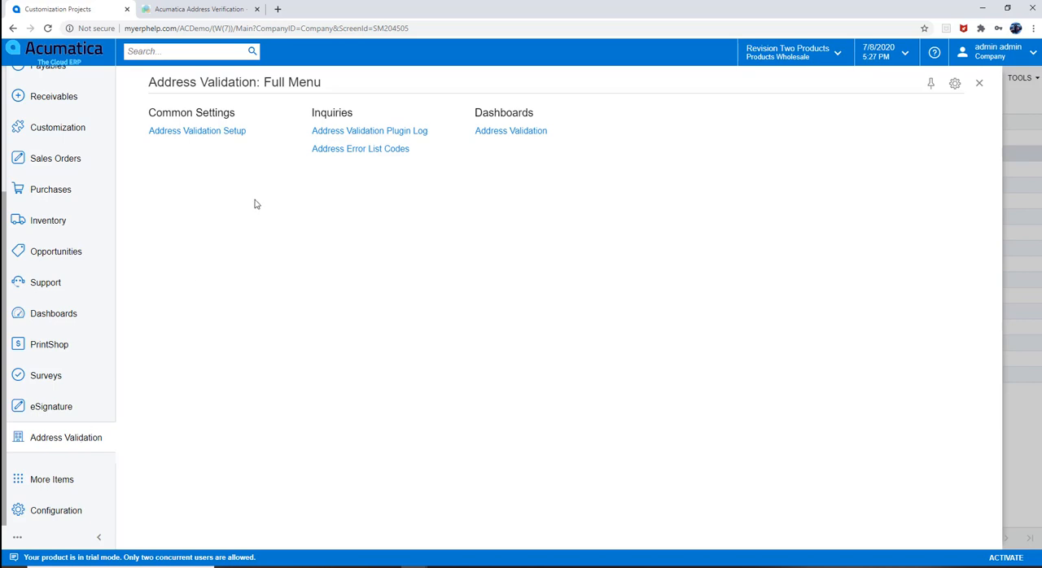
{"action": "left_click", "coordinate": [216, 133]}
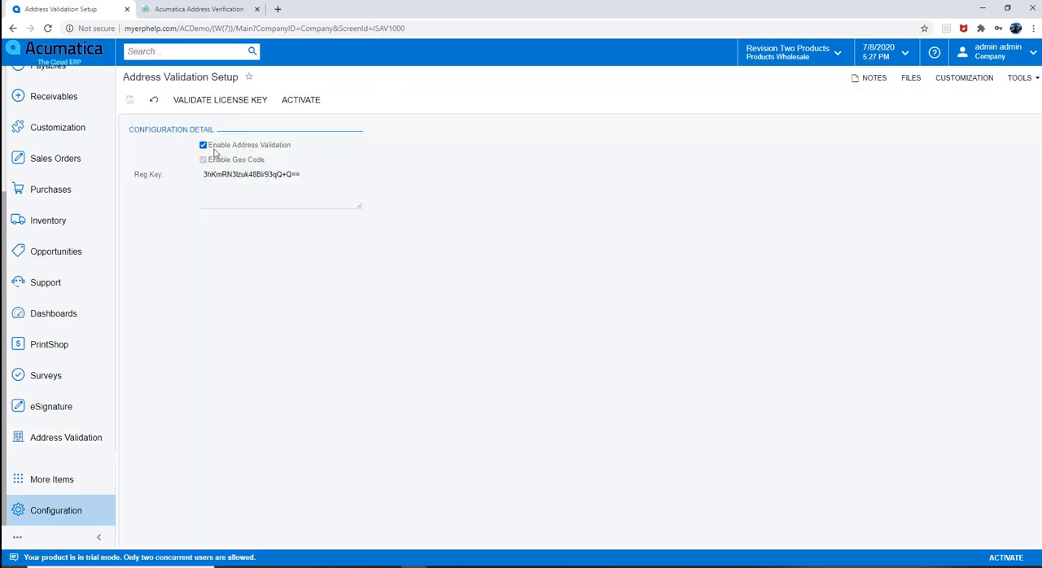
{"action": "left_click", "coordinate": [220, 101]}
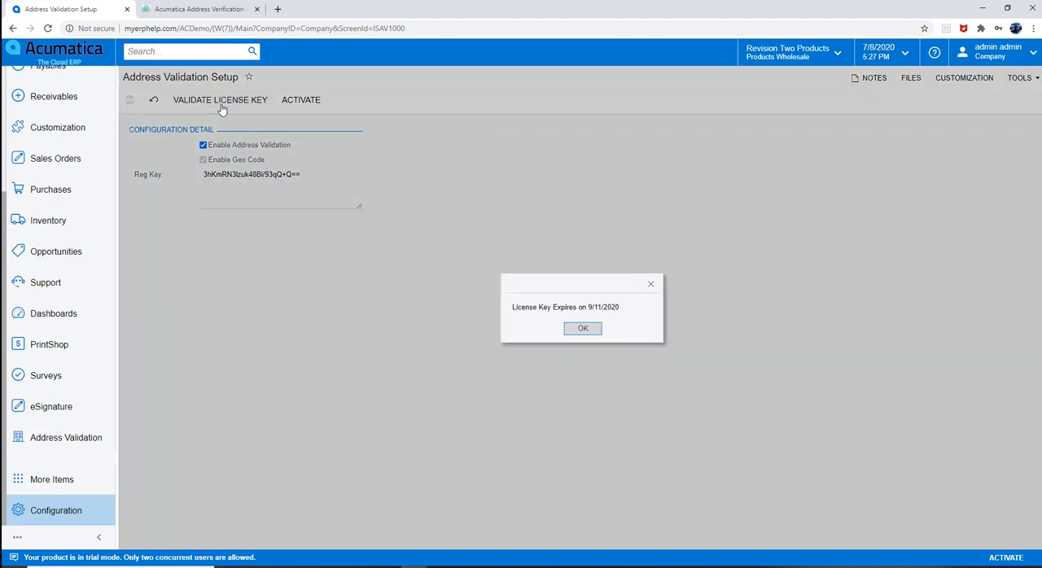
{"action": "left_click", "coordinate": [573, 335]}
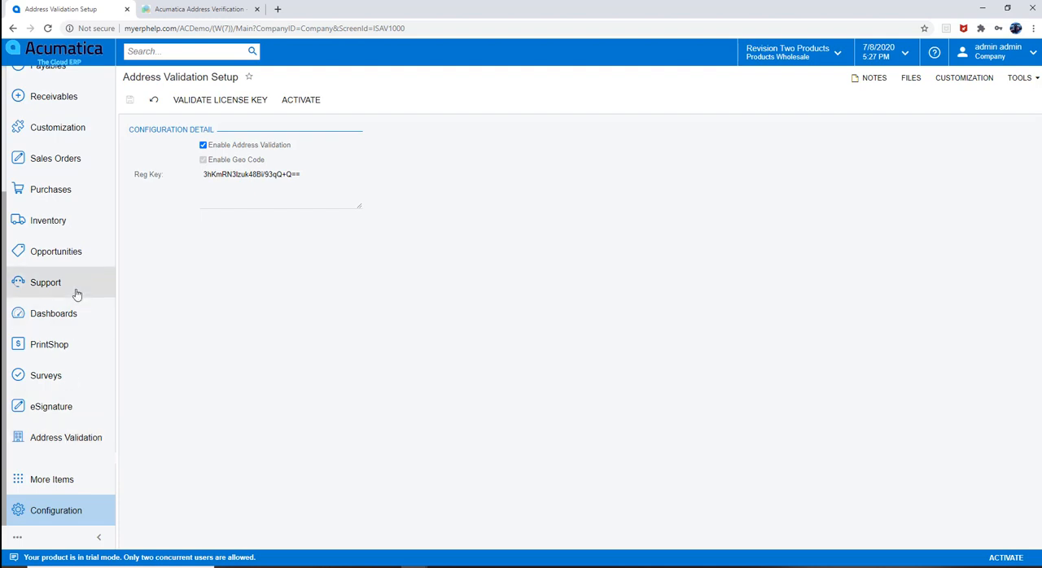
Step: Open the ABC Capital Ventures customer record from Receivables, verify its main address and update it with the verified address
{"action": "scroll", "coordinate": [63, 299], "scroll_direction": "up", "scroll_amount": 2}
{"action": "scroll", "coordinate": [64, 299], "scroll_direction": "up", "scroll_amount": 1}
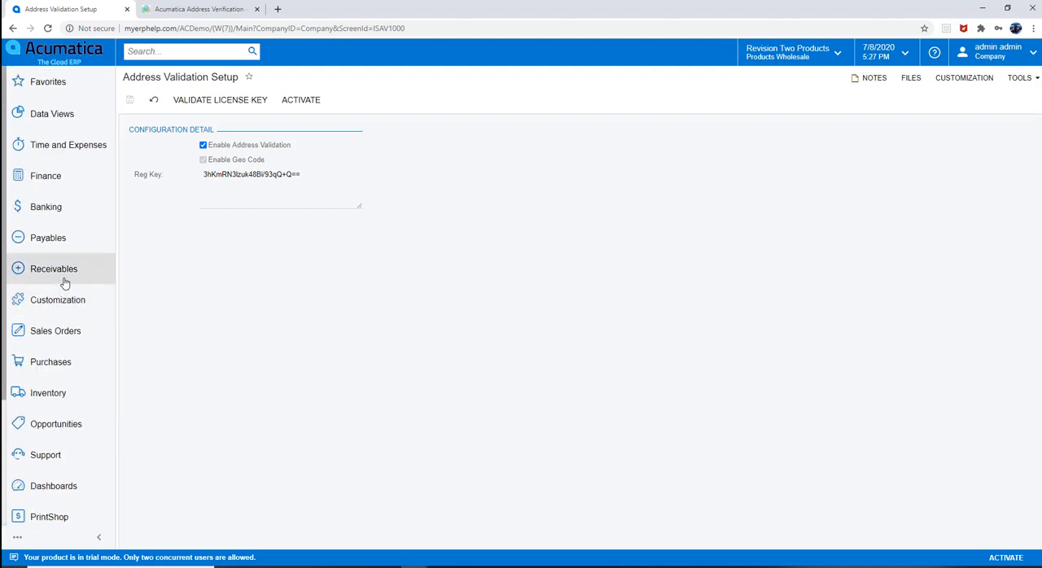
{"action": "left_click", "coordinate": [63, 278]}
{"action": "left_click", "coordinate": [188, 243]}
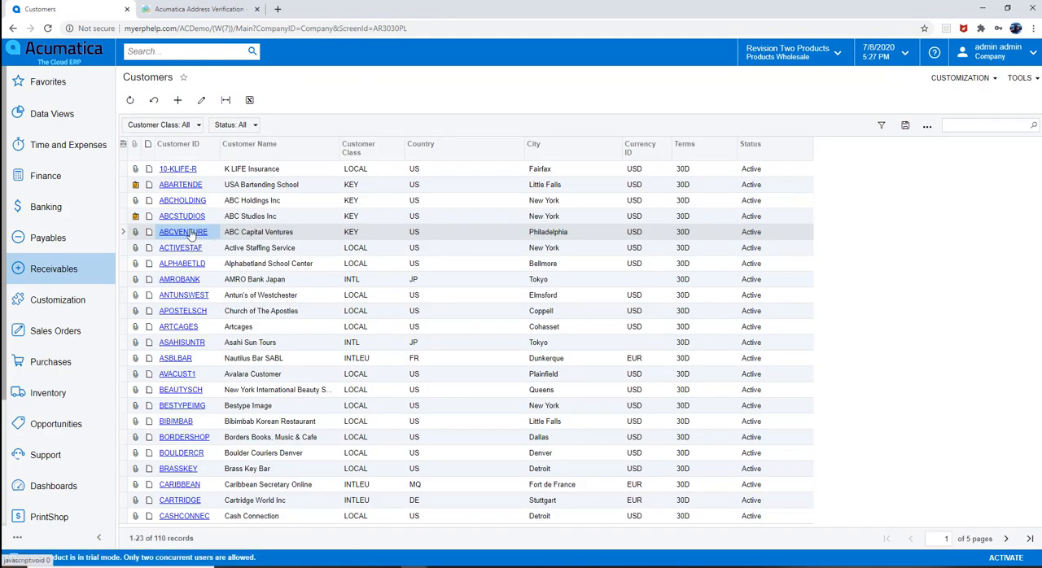
{"action": "left_click", "coordinate": [184, 232]}
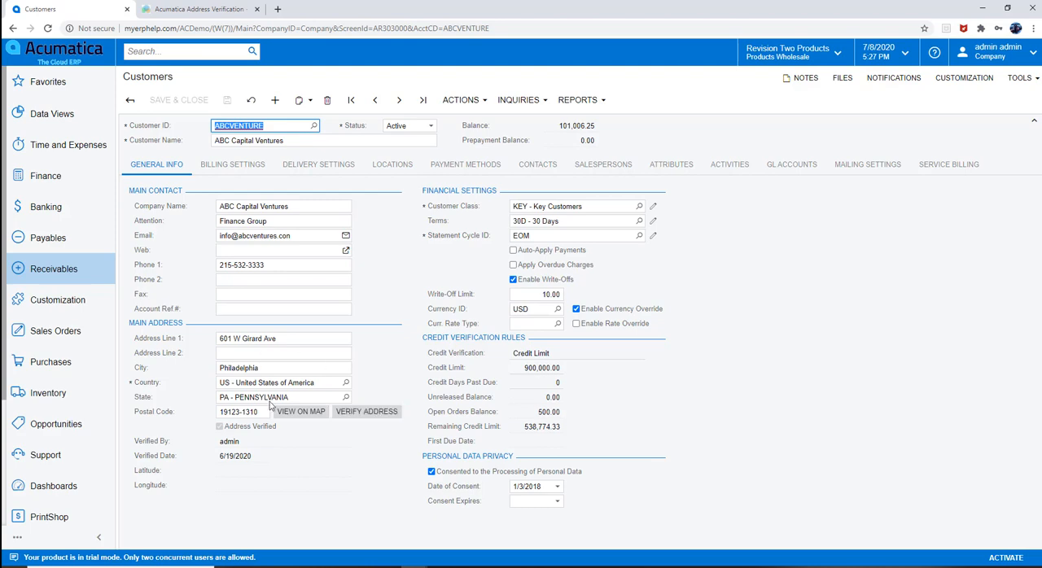
{"action": "left_click", "coordinate": [391, 414]}
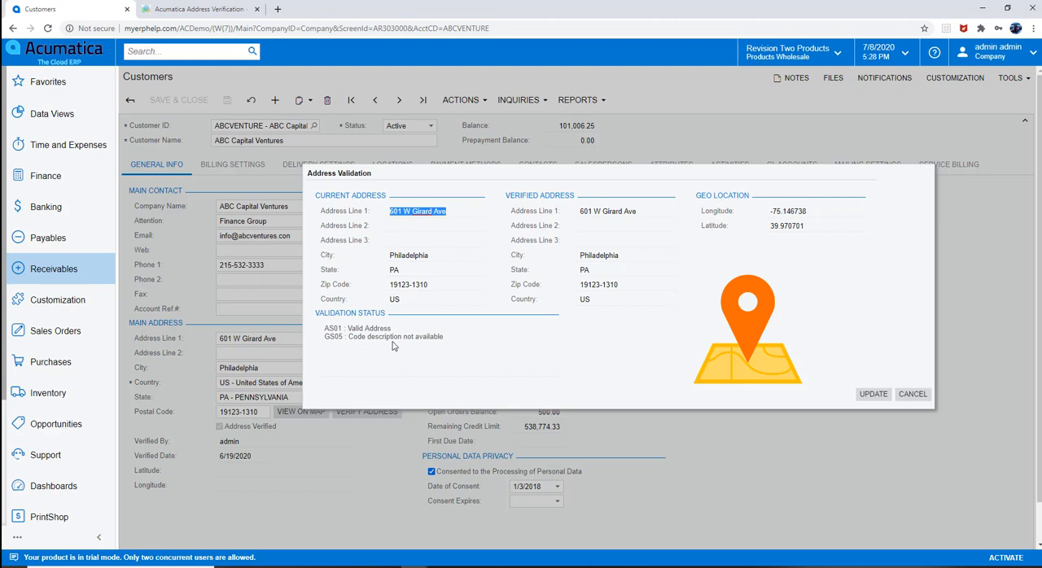
{"action": "left_click", "coordinate": [873, 394]}
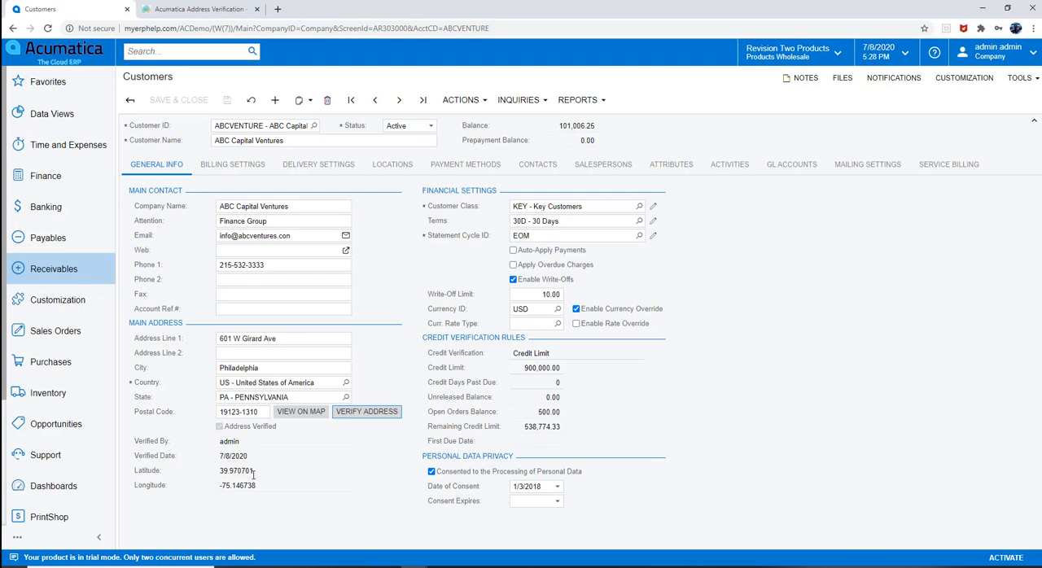
Step: Go to the next customer, Active Staffing Service, verify its main address and apply the verified address
{"action": "left_click", "coordinate": [399, 99]}
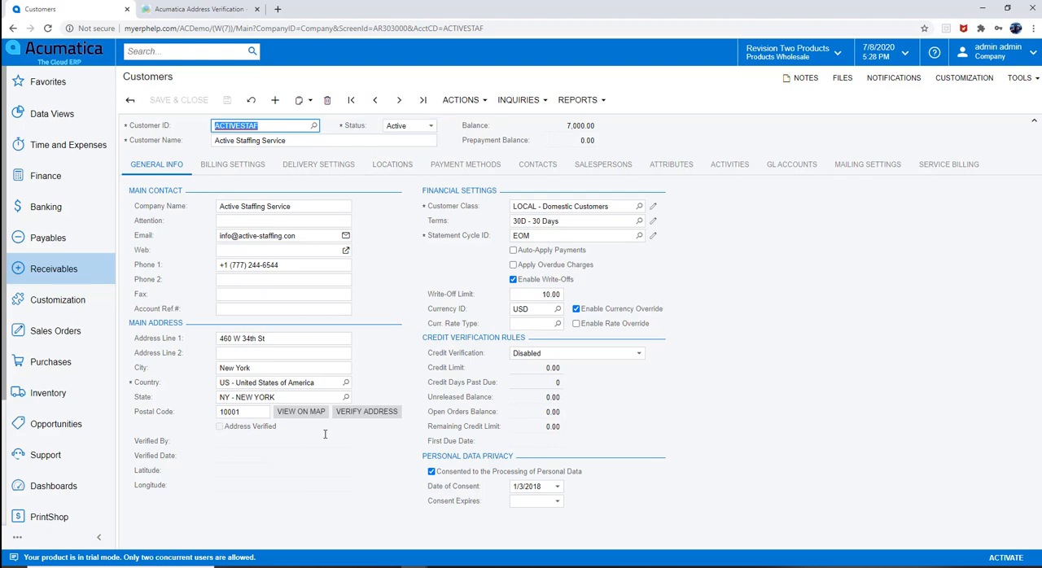
{"action": "left_click", "coordinate": [368, 413]}
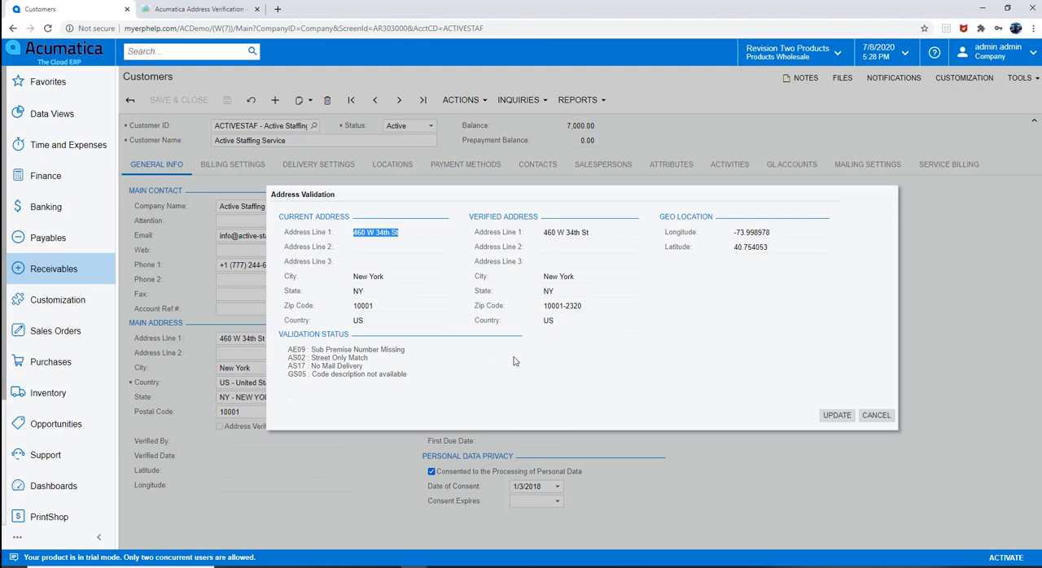
{"action": "left_click", "coordinate": [836, 416]}
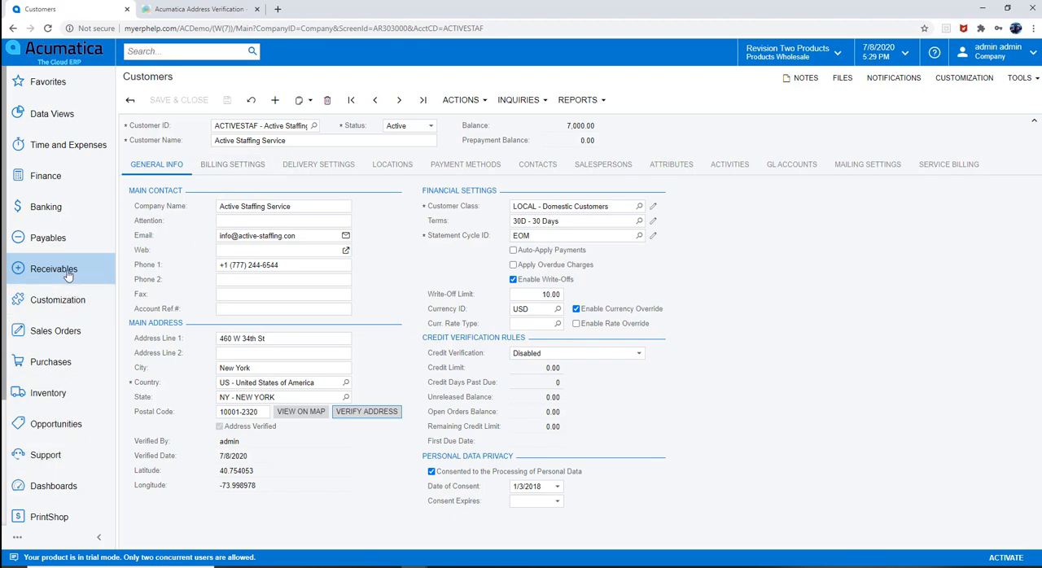
Step: Inspect the address verification fields of Active Staffing Service's MAIN location, widening the location window, and close it
{"action": "left_click", "coordinate": [388, 165]}
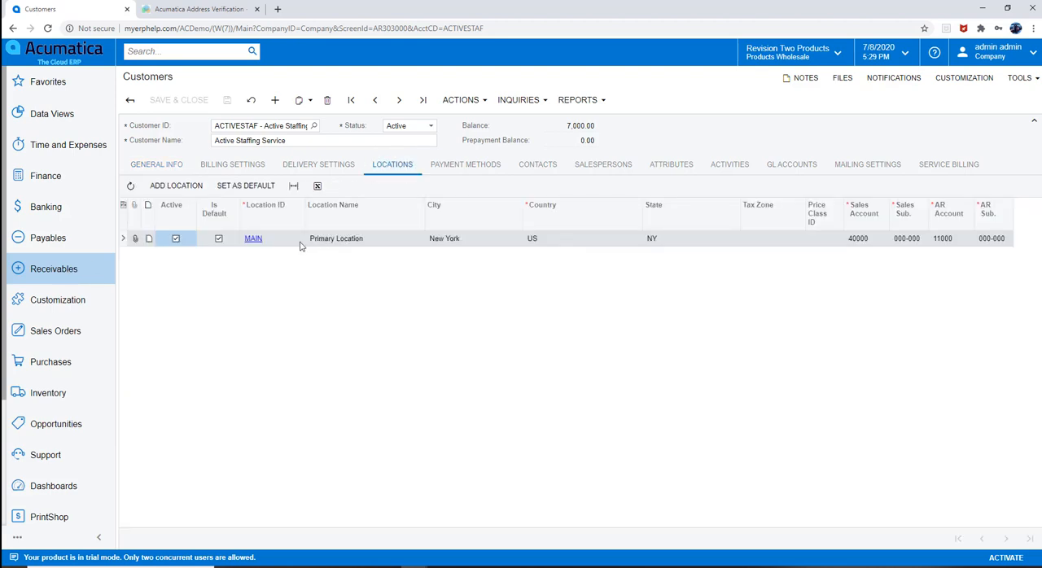
{"action": "left_click", "coordinate": [252, 239]}
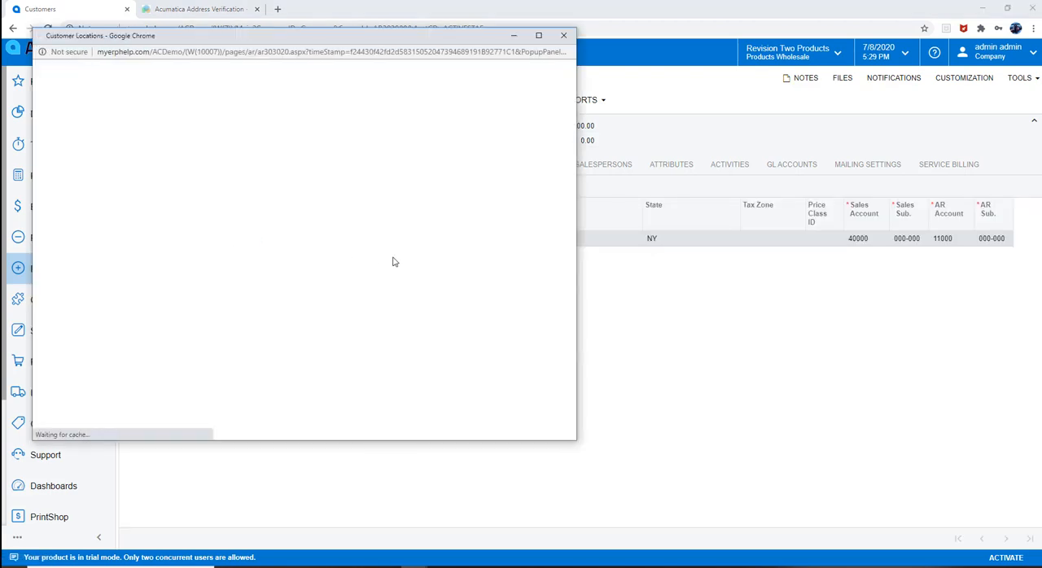
{"action": "scroll", "coordinate": [423, 258], "scroll_direction": "down", "scroll_amount": 5}
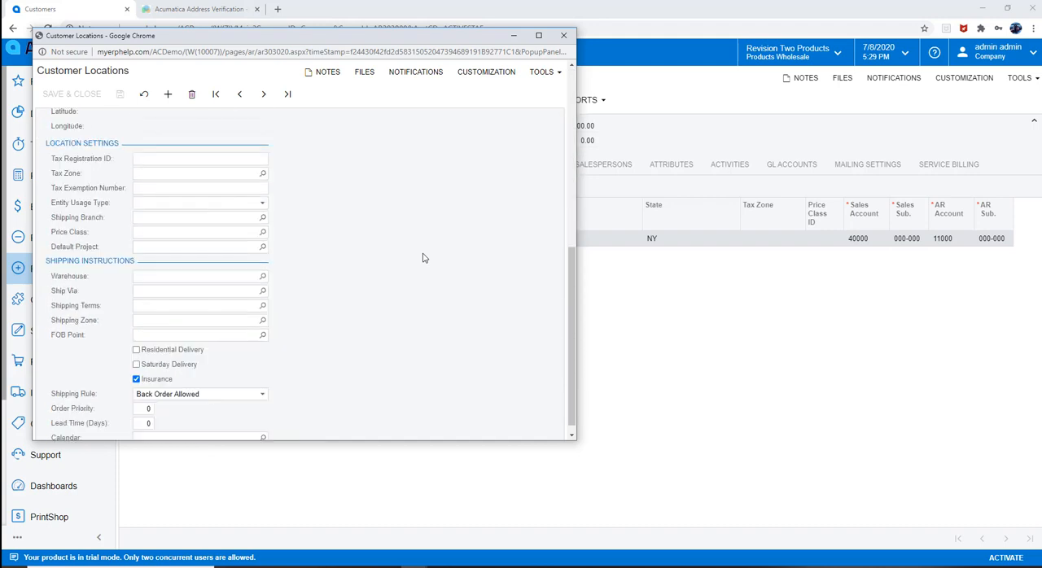
{"action": "left_click_drag", "start_coordinate": [575, 250], "coordinate": [948, 281]}
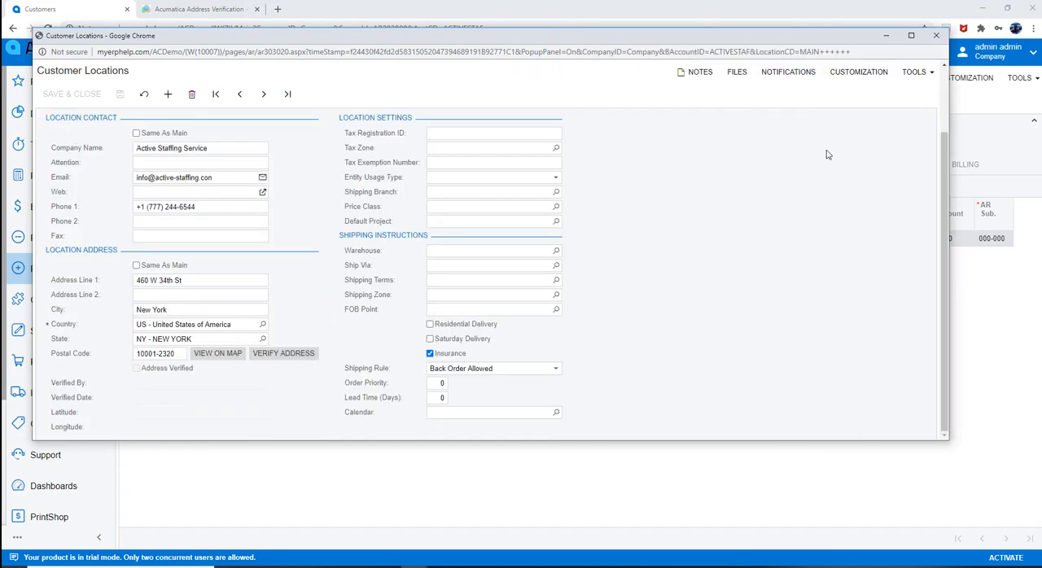
{"action": "scroll", "coordinate": [826, 155], "scroll_direction": "up", "scroll_amount": 5}
{"action": "left_click", "coordinate": [936, 35]}
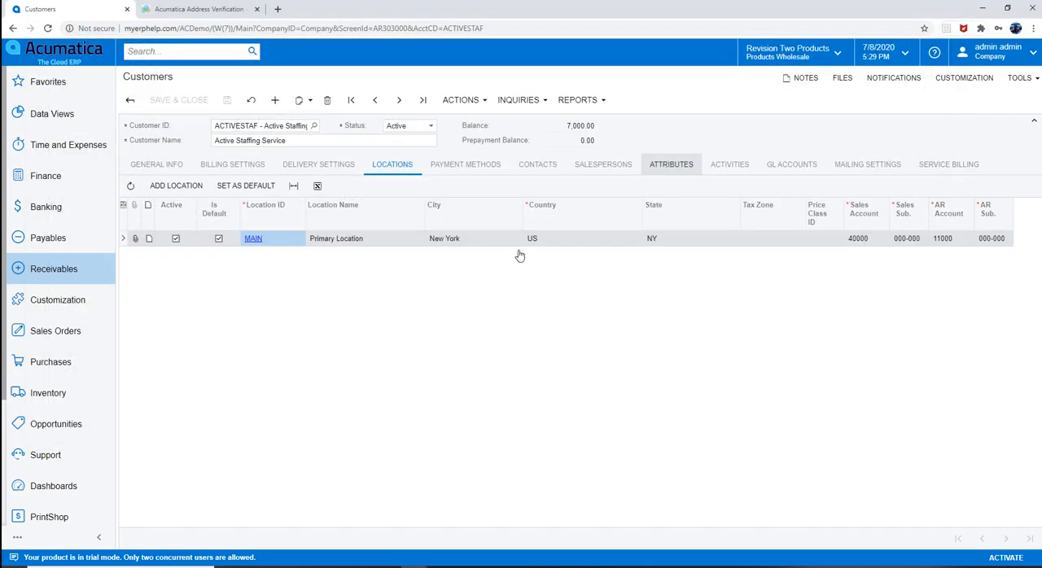
Step: Open the first sales order in the Sales Orders list and examine the ship-to address in its shipping settings
{"action": "left_click", "coordinate": [73, 332]}
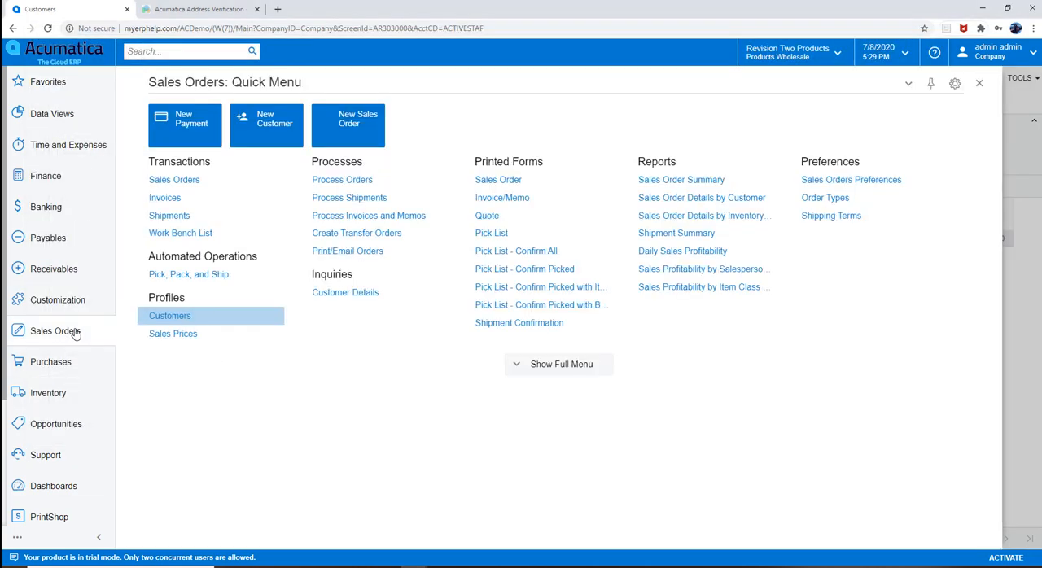
{"action": "left_click", "coordinate": [182, 186]}
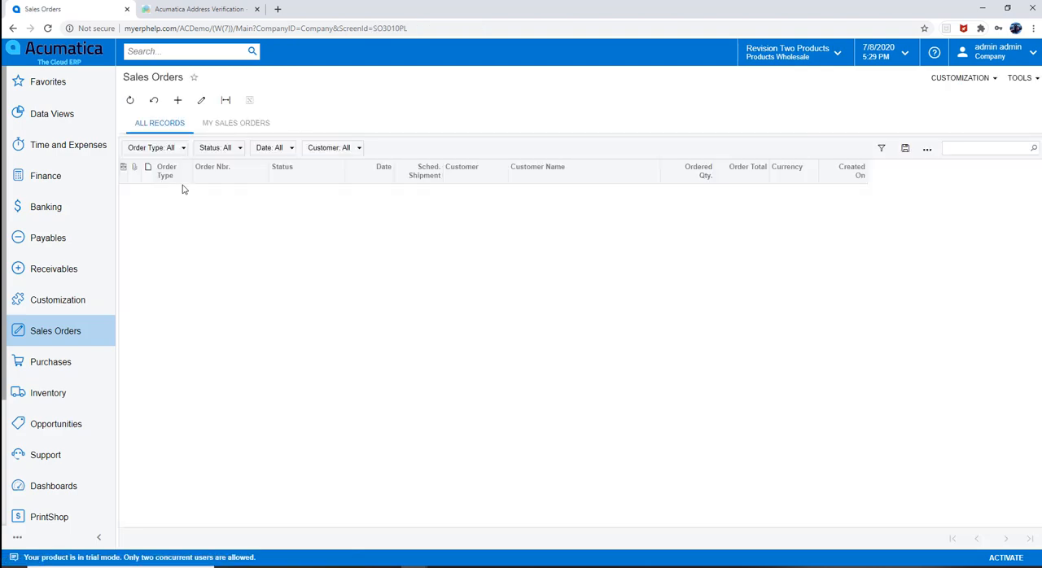
{"action": "left_click", "coordinate": [229, 195]}
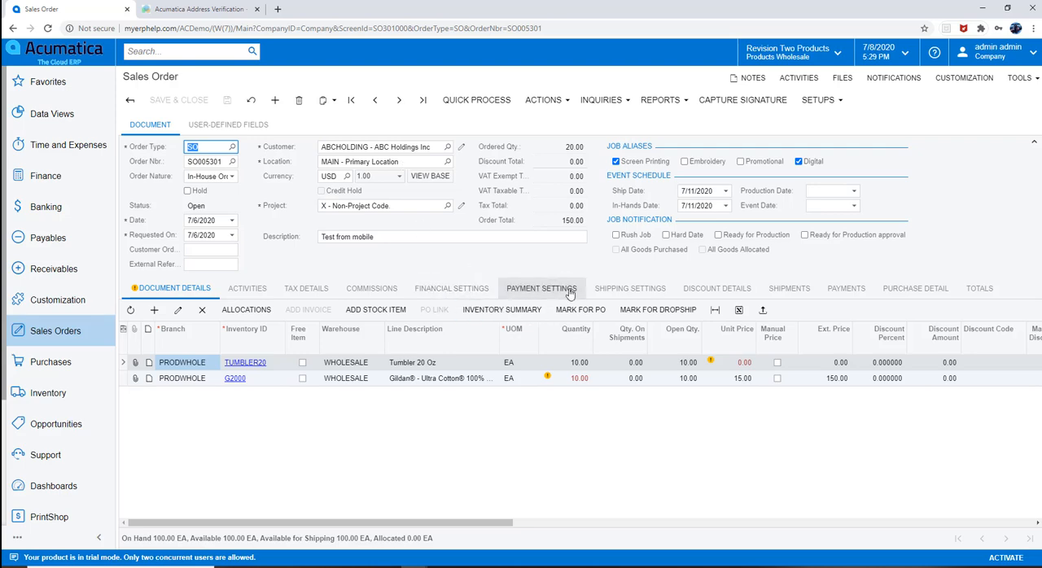
{"action": "left_click", "coordinate": [619, 290]}
{"action": "scroll", "coordinate": [302, 402], "scroll_direction": "down", "scroll_amount": 1}
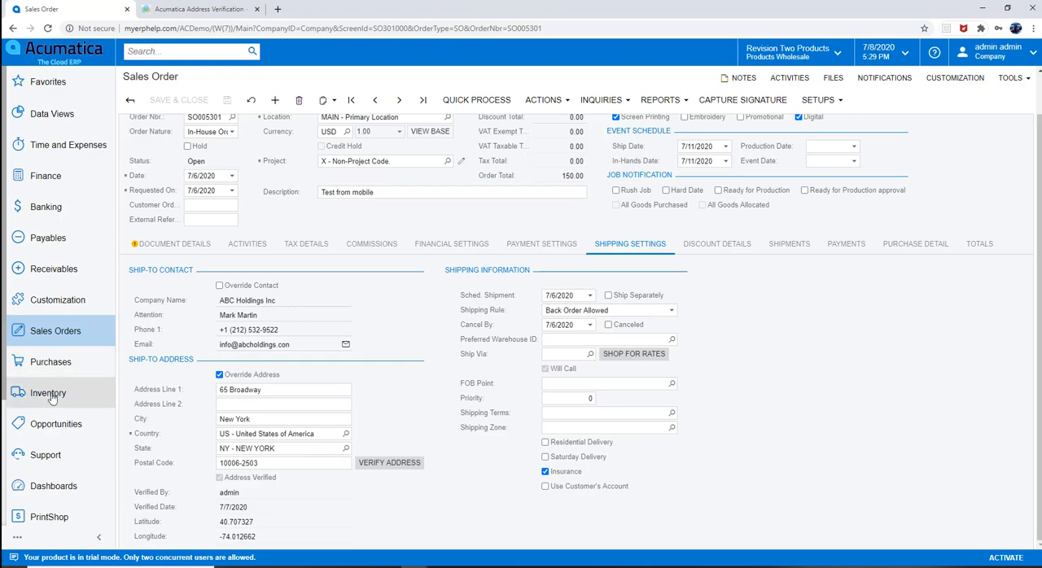
Step: Open the Address Validation dashboard and drill into the Customers Validated details to examine the verified and old address columns of the log
{"action": "scroll", "coordinate": [48, 488], "scroll_direction": "down", "scroll_amount": 2}
{"action": "left_click", "coordinate": [29, 430]}
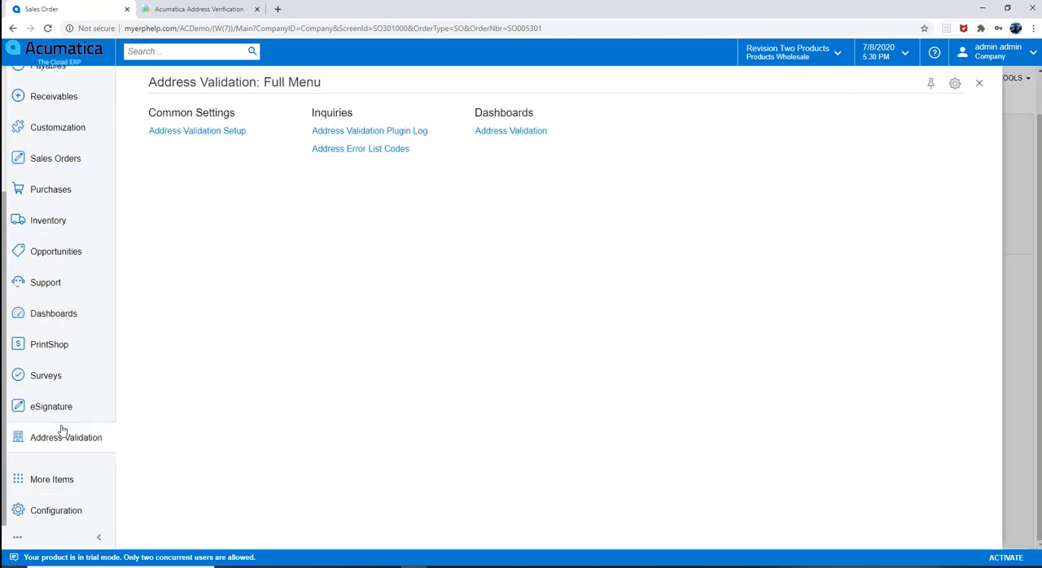
{"action": "left_click", "coordinate": [504, 131]}
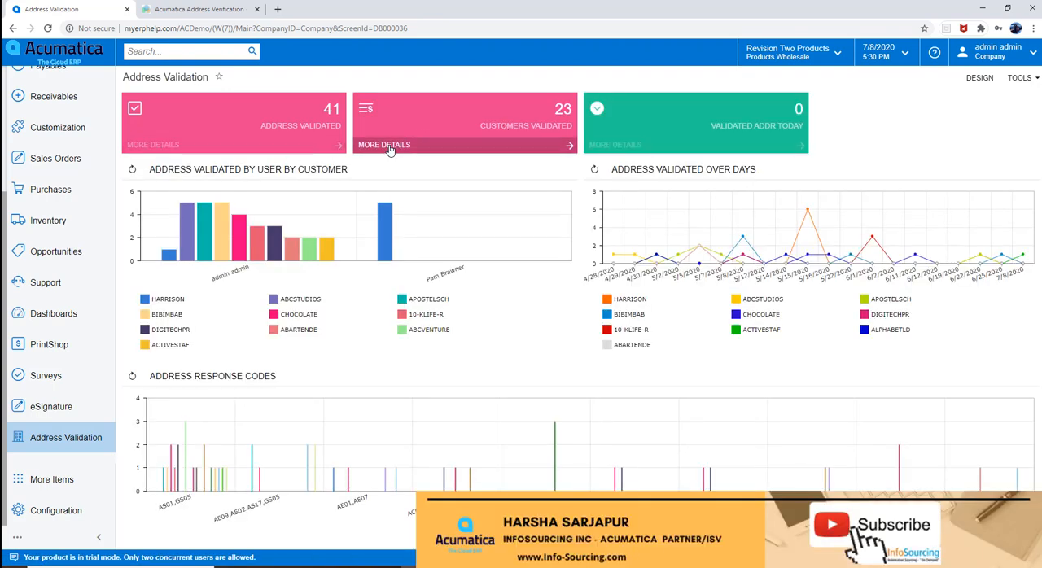
{"action": "left_click", "coordinate": [468, 132]}
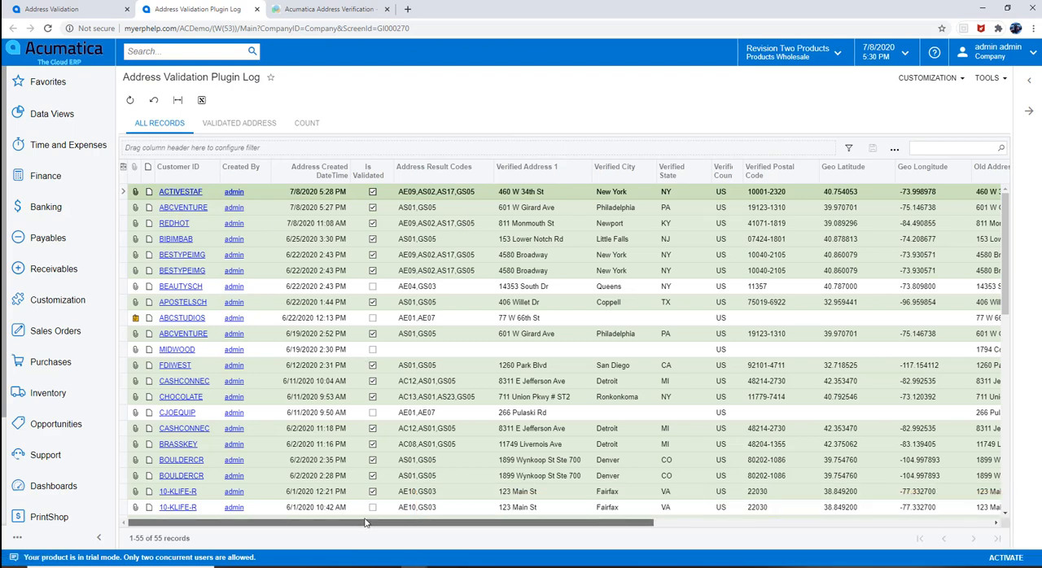
{"action": "left_click_drag", "start_coordinate": [365, 521], "coordinate": [452, 521]}
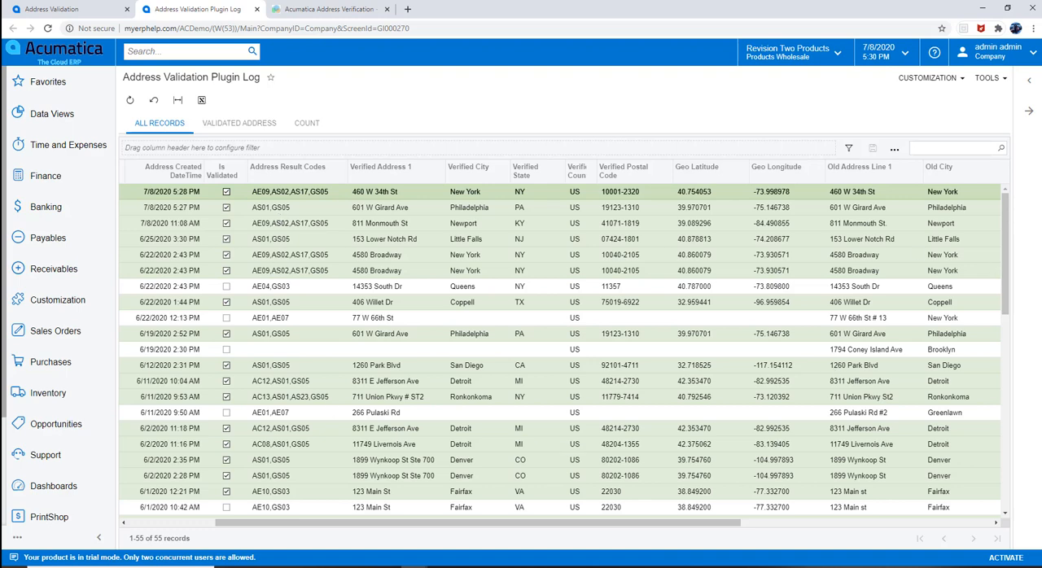
Step: Show the Address Error List Codes beside the plugin log, narrow the Error Code column to read the descriptions, and collapse the list
{"action": "left_click", "coordinate": [1029, 82]}
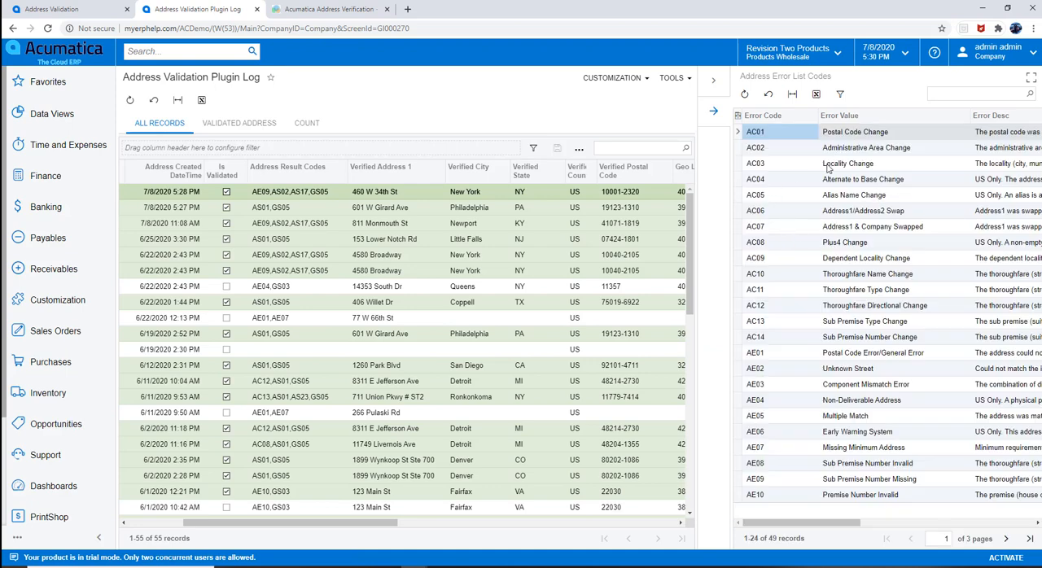
{"action": "left_click", "coordinate": [822, 197]}
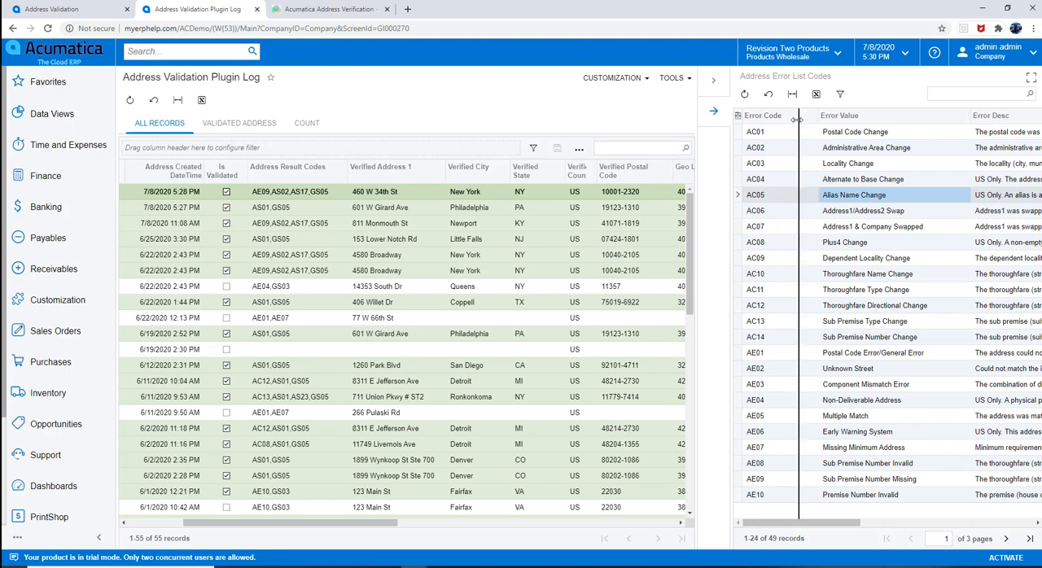
{"action": "left_click_drag", "start_coordinate": [819, 116], "coordinate": [799, 115]}
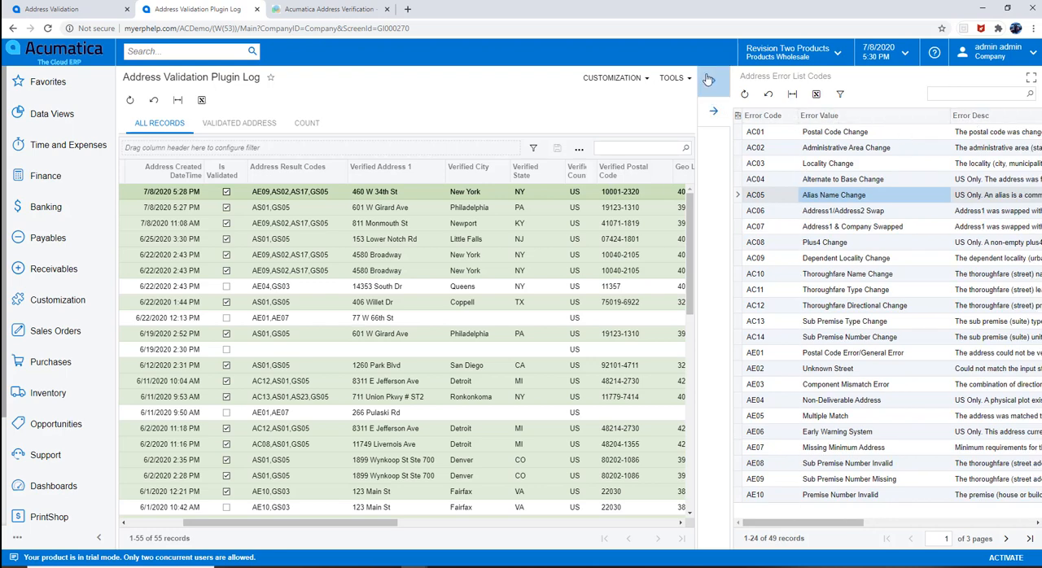
{"action": "left_click", "coordinate": [713, 80]}
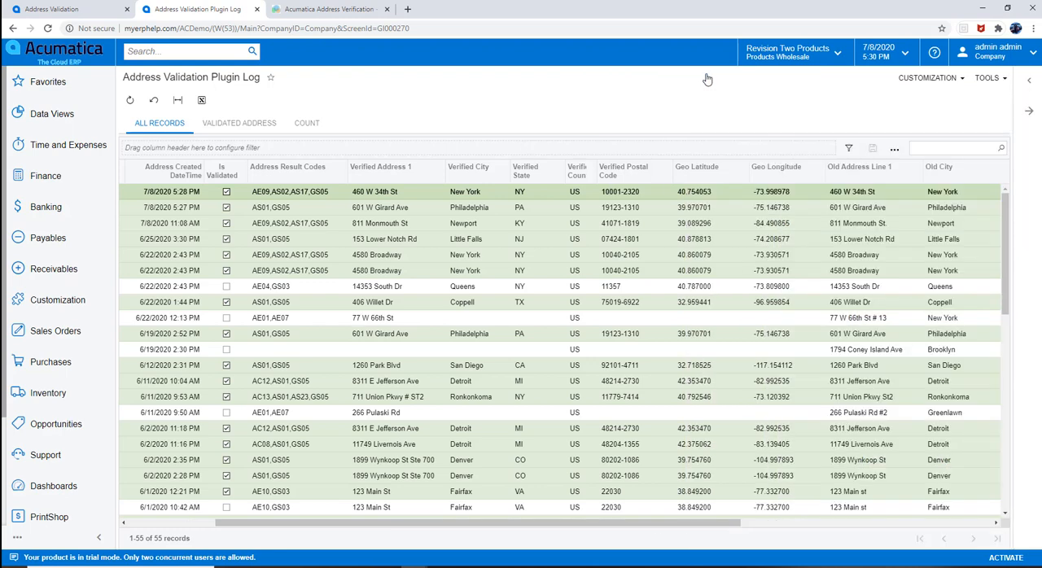
Step: Go from the plugin log back to the Address Validation dashboard and review its validation charts
{"action": "left_click", "coordinate": [72, 494]}
{"action": "scroll", "coordinate": [57, 481], "scroll_direction": "down", "scroll_amount": 3}
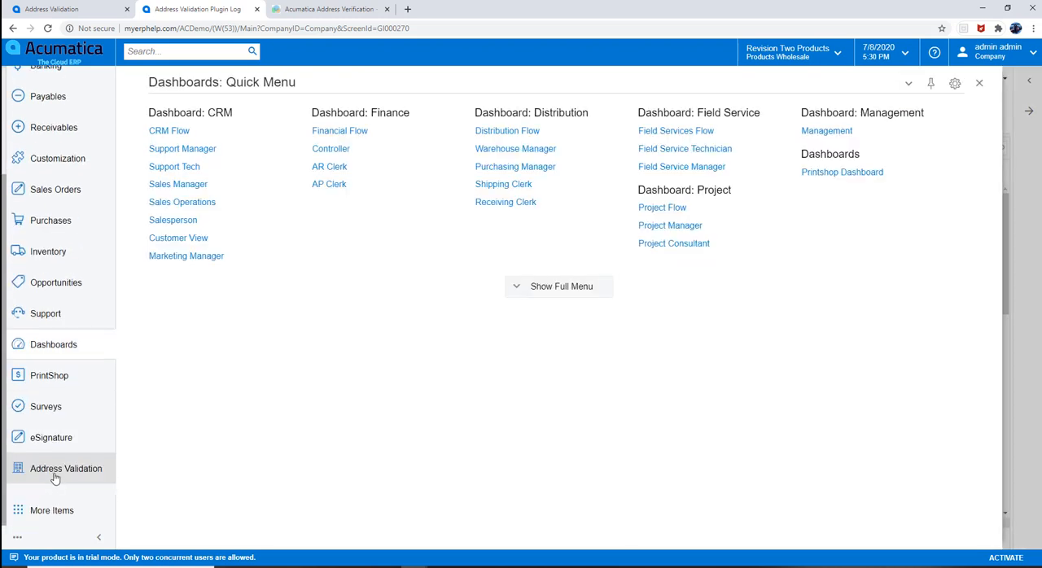
{"action": "left_click", "coordinate": [55, 477]}
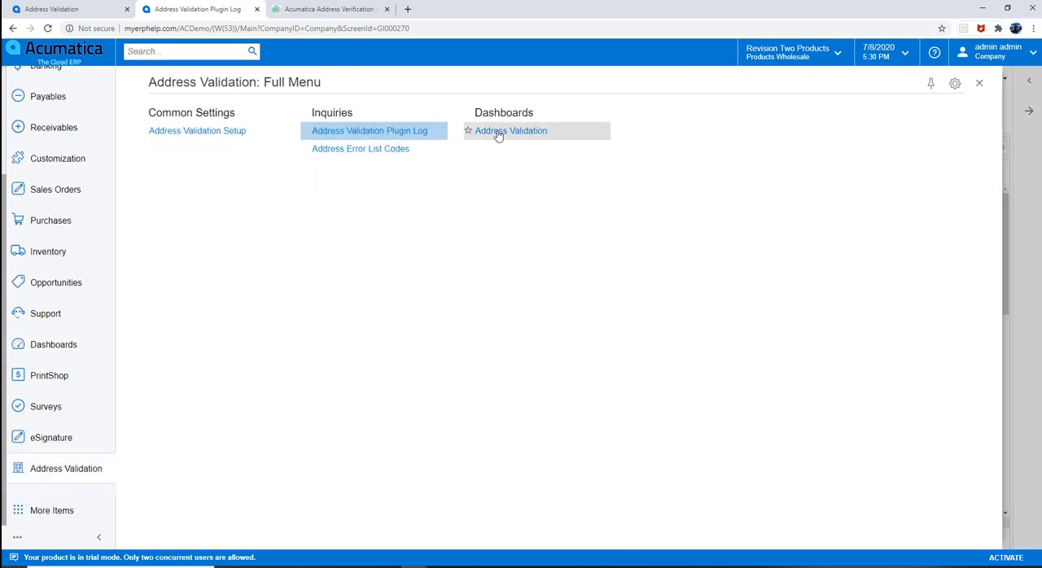
{"action": "left_click", "coordinate": [525, 131]}
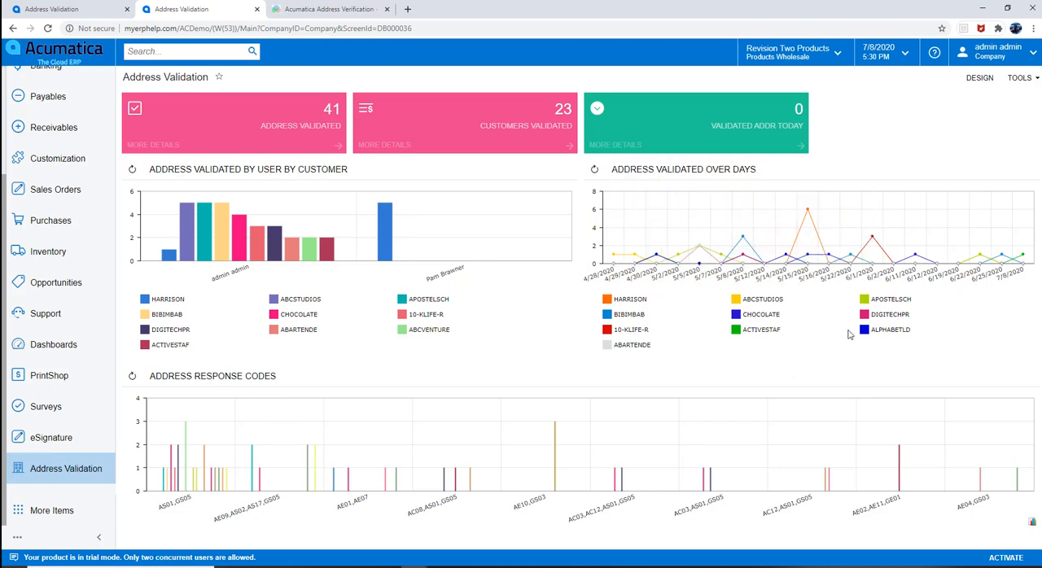
Step: Switch to the InfoSourcing Acumatica Address Verification web page and review the plugin's benefits and features up to the page header
{"action": "left_click", "coordinate": [297, 10]}
{"action": "scroll", "coordinate": [906, 363], "scroll_direction": "up", "scroll_amount": 15}
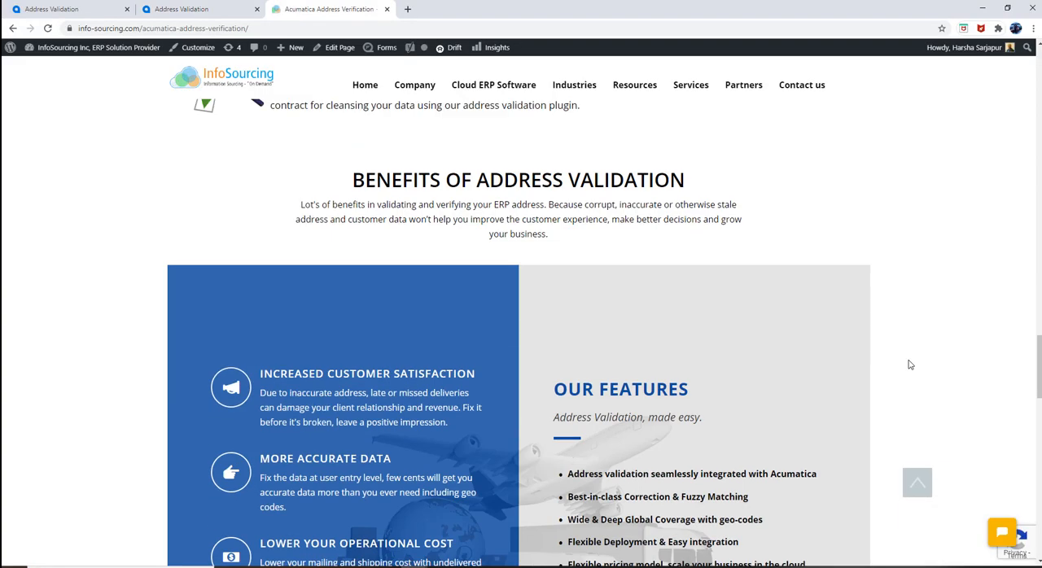
{"action": "scroll", "coordinate": [909, 366], "scroll_direction": "up", "scroll_amount": 8}
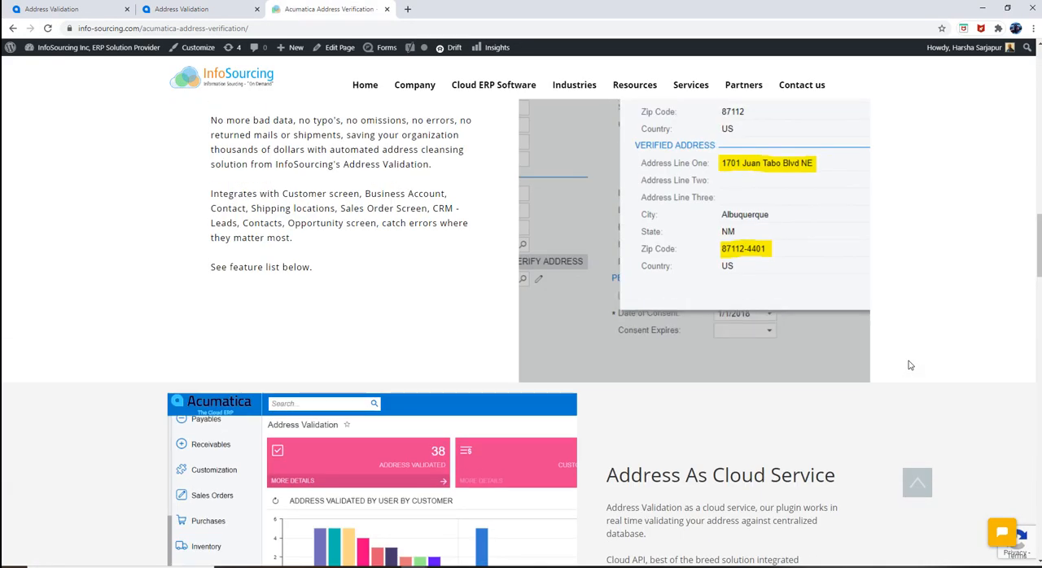
{"action": "scroll", "coordinate": [910, 366], "scroll_direction": "up", "scroll_amount": 8}
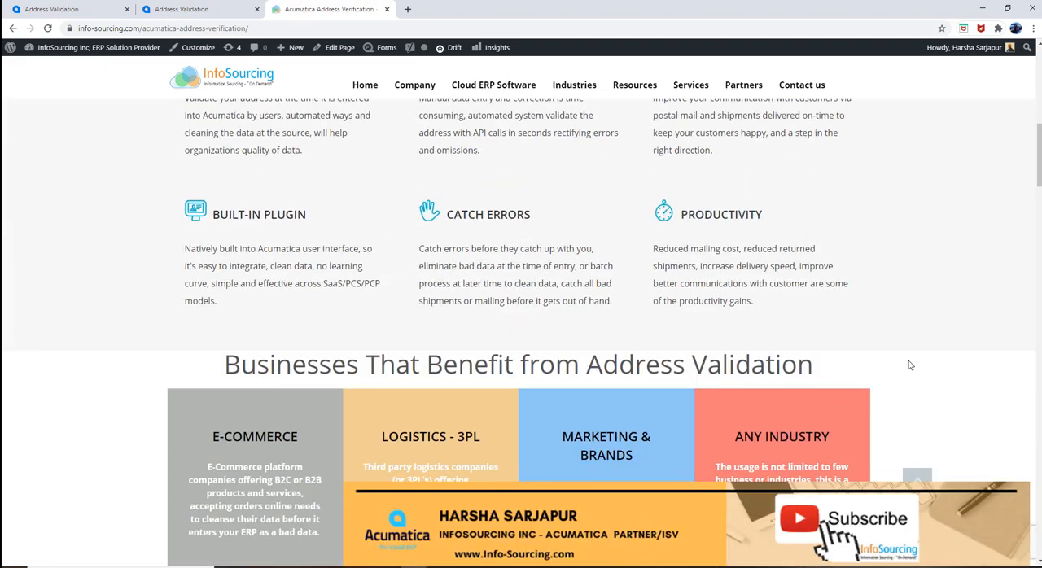
{"action": "scroll", "coordinate": [909, 365], "scroll_direction": "up", "scroll_amount": 2}
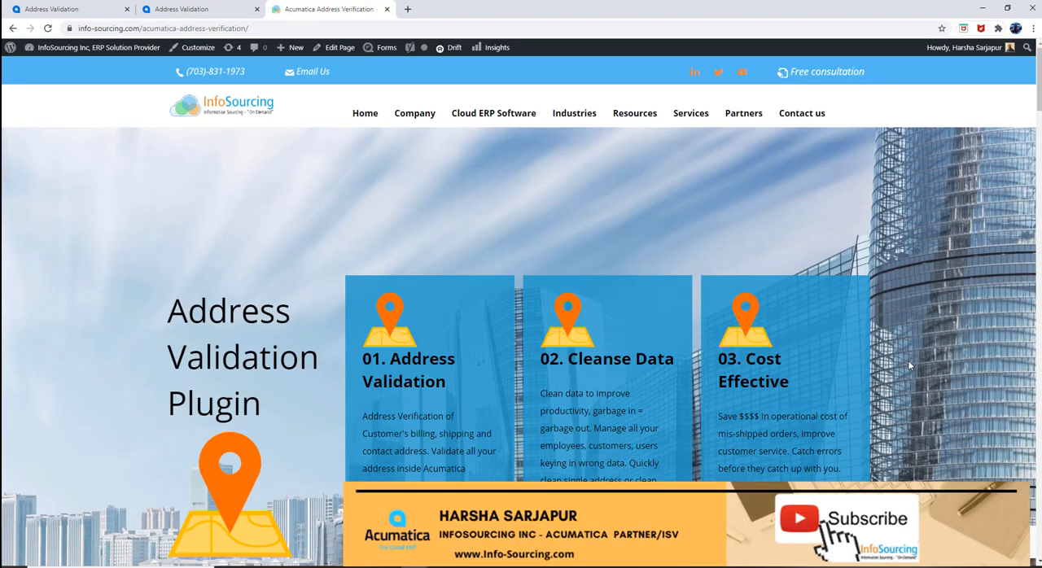